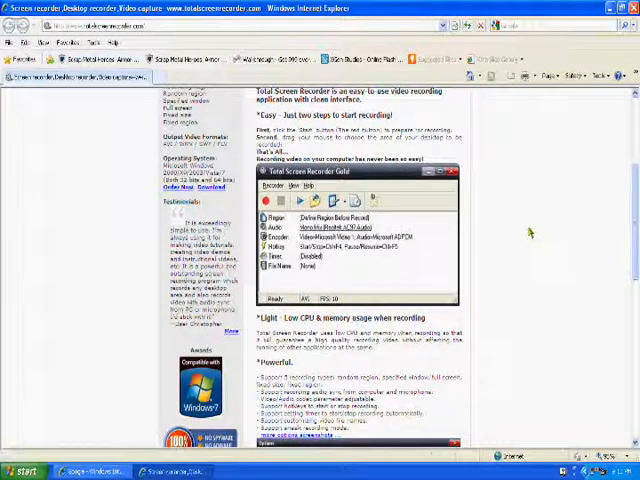
{"action": "scroll", "coordinate": [495, 232], "scroll_direction": "up", "scroll_amount": 2}
{"action": "scroll", "coordinate": [495, 232], "scroll_direction": "up", "scroll_amount": 2}
{"action": "scroll", "coordinate": [495, 232], "scroll_direction": "up", "scroll_amount": 2}
{"action": "scroll", "coordinate": [493, 231], "scroll_direction": "up", "scroll_amount": 3}
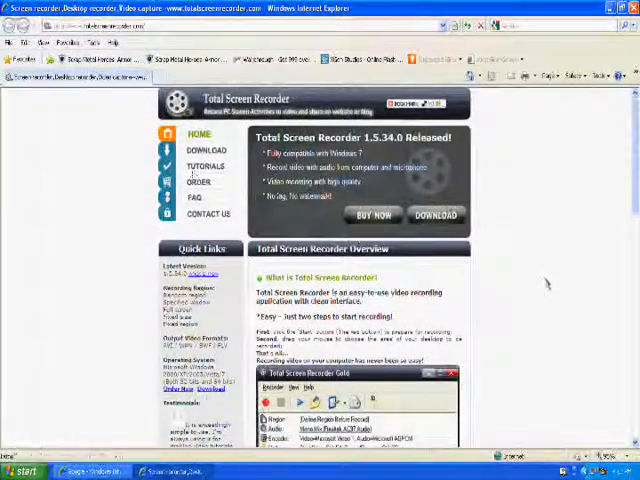
{"action": "scroll", "coordinate": [547, 283], "scroll_direction": "down", "scroll_amount": 3}
{"action": "scroll", "coordinate": [547, 283], "scroll_direction": "down", "scroll_amount": 1}
{"action": "scroll", "coordinate": [530, 270], "scroll_direction": "up", "scroll_amount": 1}
{"action": "scroll", "coordinate": [500, 255], "scroll_direction": "up", "scroll_amount": 3}
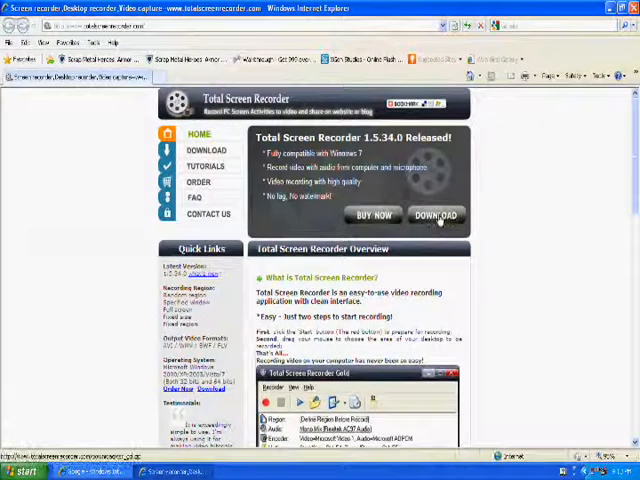
Start downloading the Total Screen Recorder zip from the home page.
{"action": "left_click", "coordinate": [449, 218]}
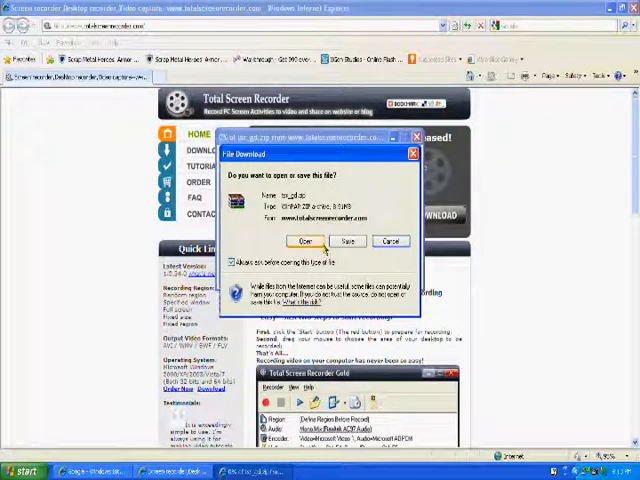
Choose Open in the File Download dialog so the zip opens in WinRAR.
{"action": "left_click", "coordinate": [306, 242]}
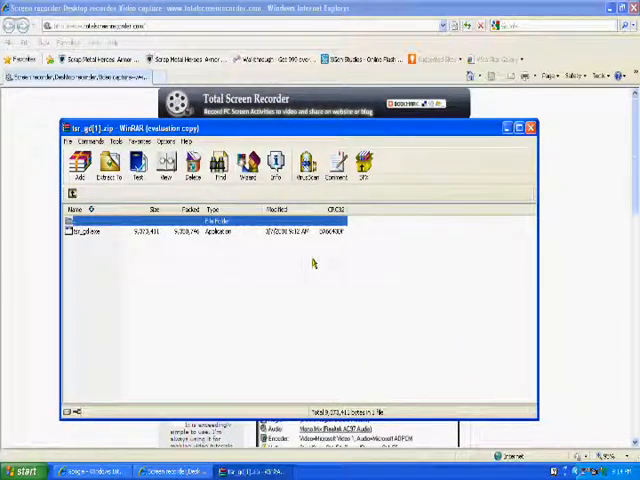
{"action": "double_click", "coordinate": [97, 234]}
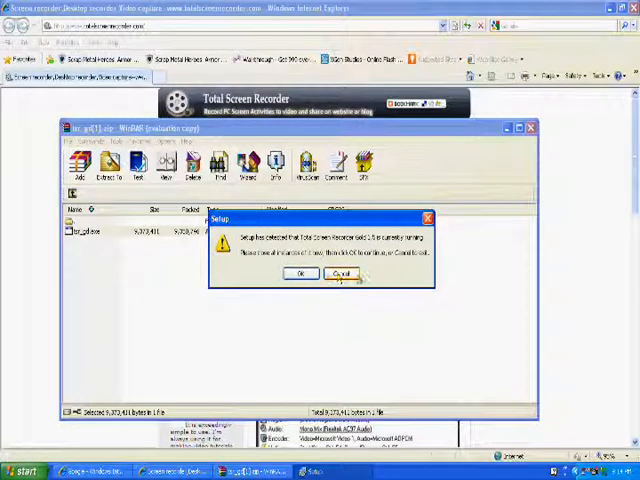
{"action": "left_click", "coordinate": [340, 273]}
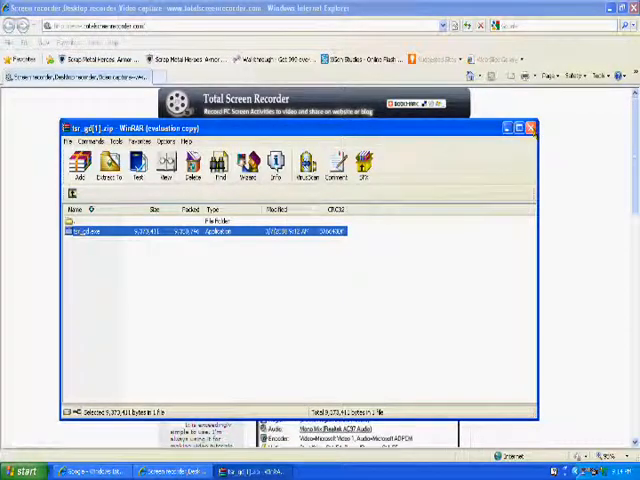
Close the WinRAR window to return to the Total Screen Recorder home page.
{"action": "left_click", "coordinate": [530, 128]}
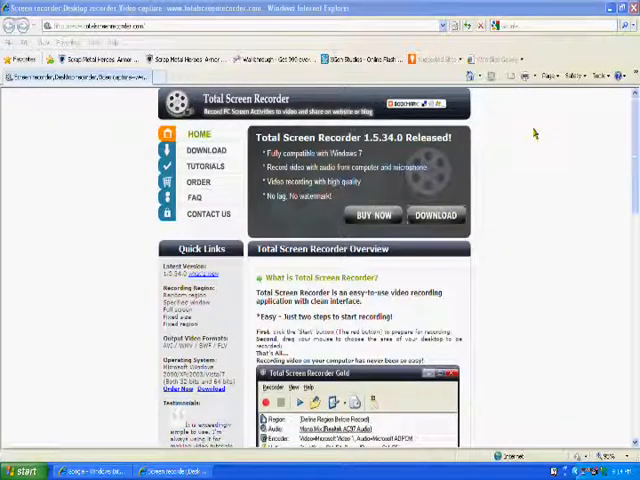